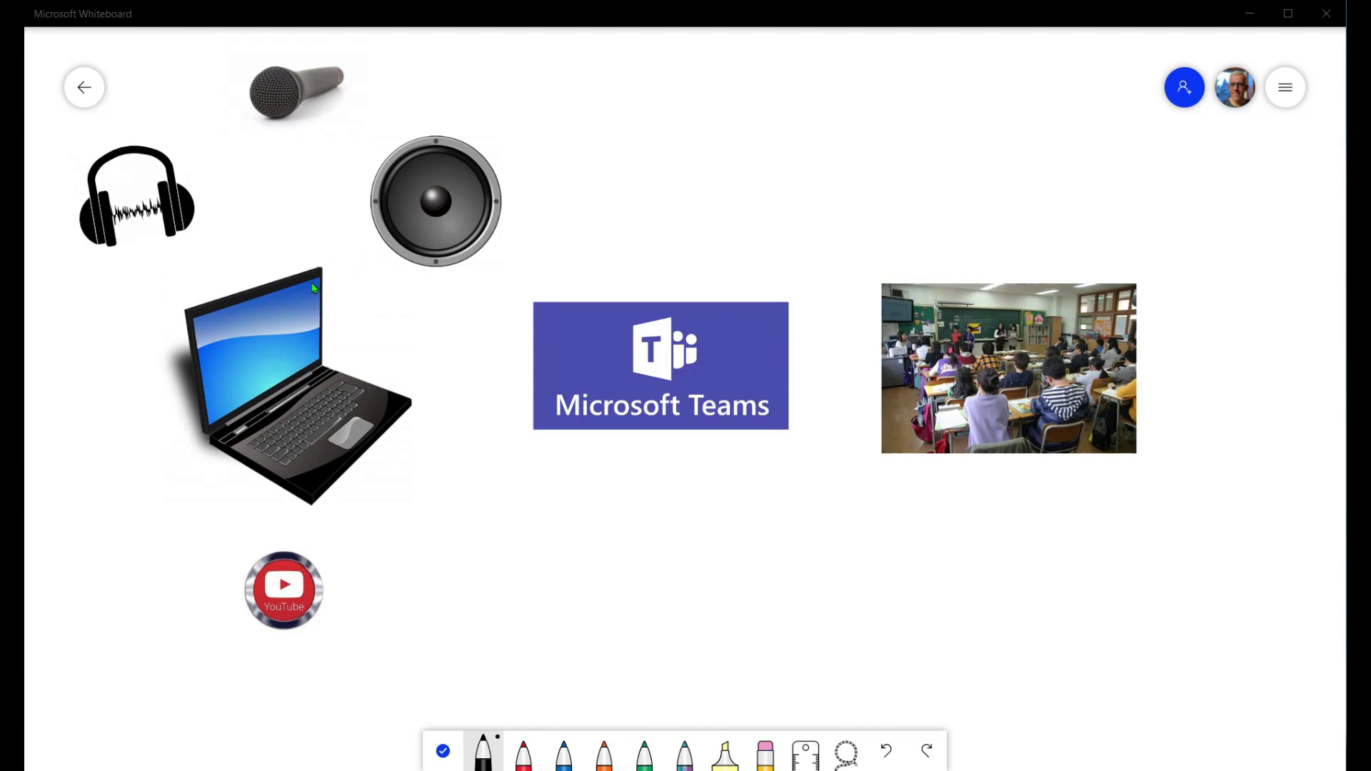
- Draw black sound lines around the laptop and a small plug loop above it
mouse_move(316, 245)
mouse_down()
mouse_move(318, 264)
mouse_move(349, 267)
mouse_up()
mouse_move(163, 297)
mouse_down()
mouse_move(179, 301)
mouse_move(176, 323)
mouse_up()
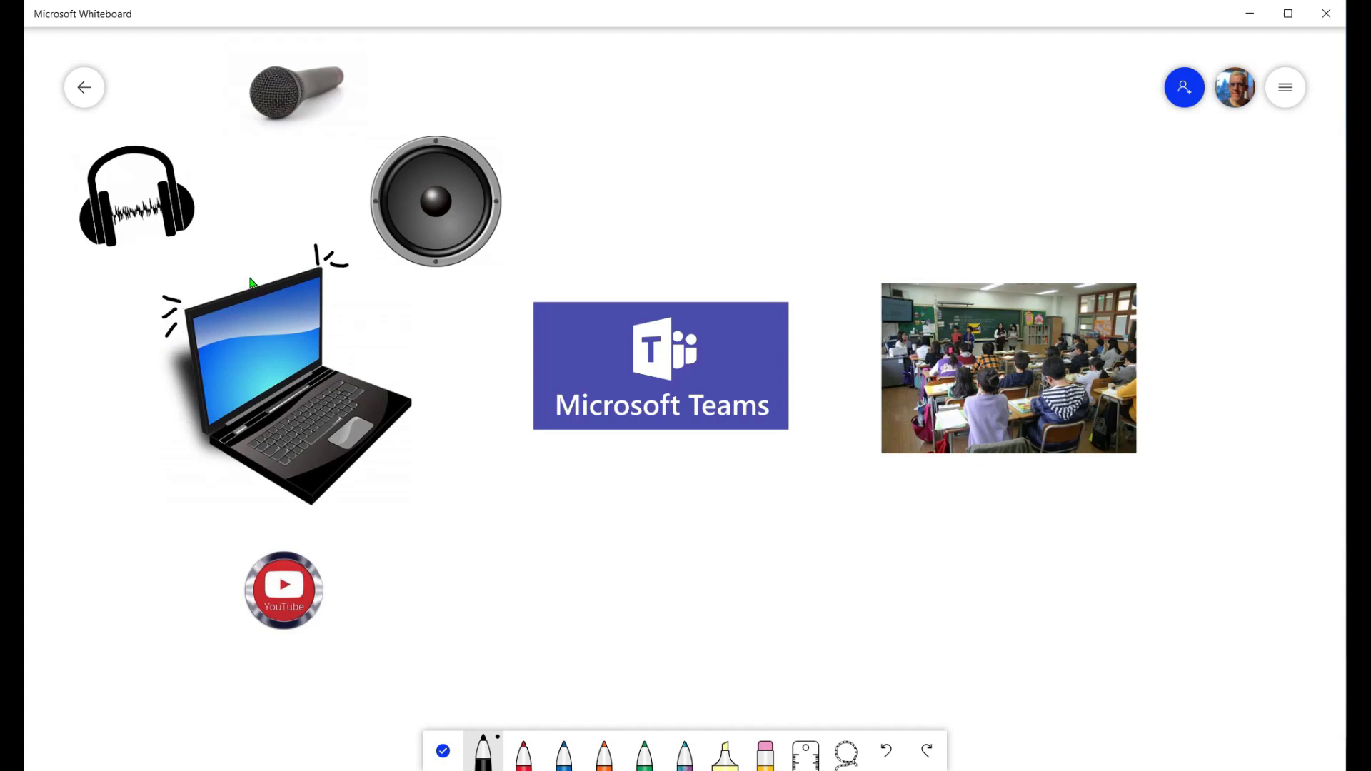
drag(254, 285, 269, 283)
- Draw black cables linking the microphone, headphones and speaker to the laptop
mouse_move(276, 138)
mouse_down()
mouse_move(265, 257)
mouse_move(258, 247)
mouse_move(272, 248)
mouse_up()
mouse_move(205, 203)
mouse_down()
mouse_move(203, 247)
mouse_move(141, 260)
mouse_move(147, 238)
mouse_move(214, 251)
mouse_move(253, 281)
mouse_up()
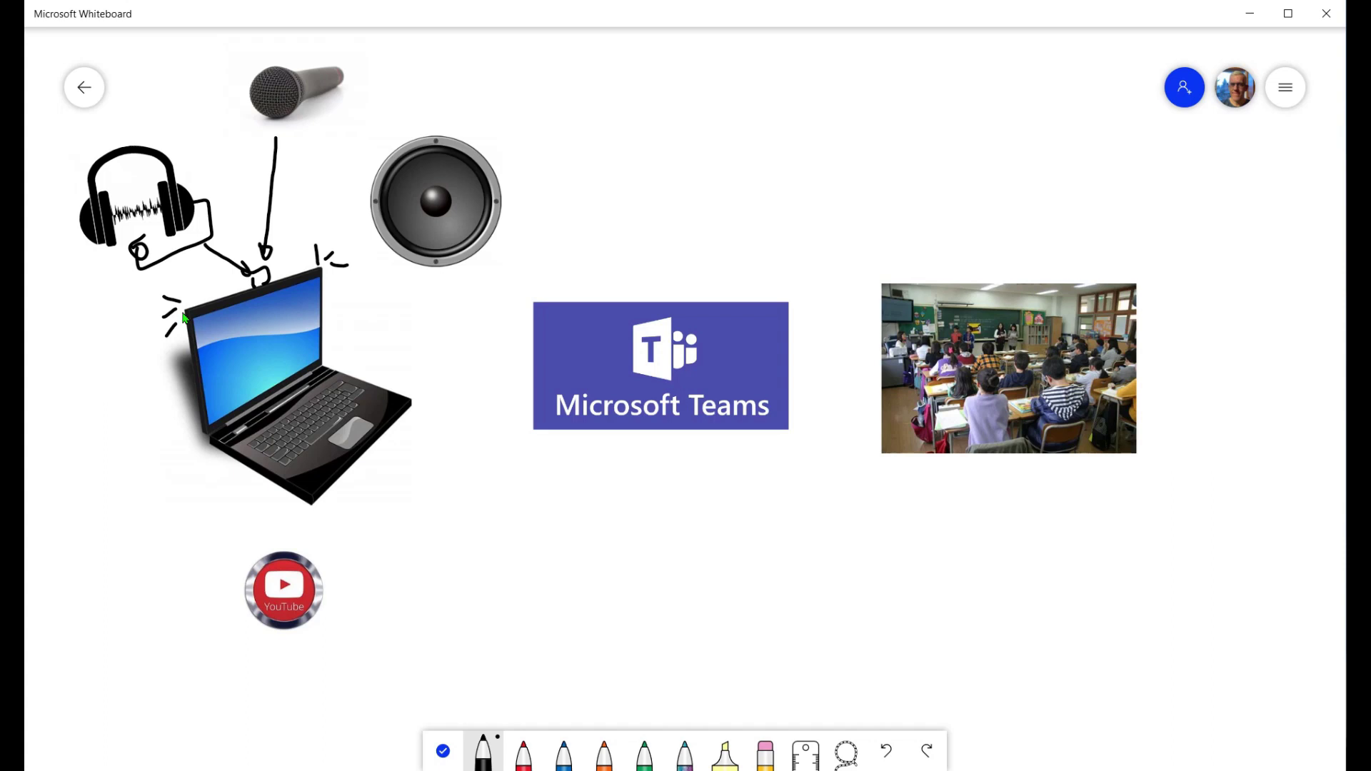
mouse_move(183, 318)
mouse_down()
mouse_move(104, 311)
mouse_move(101, 248)
mouse_up()
mouse_move(324, 270)
mouse_down()
mouse_move(405, 251)
mouse_move(422, 230)
mouse_up()
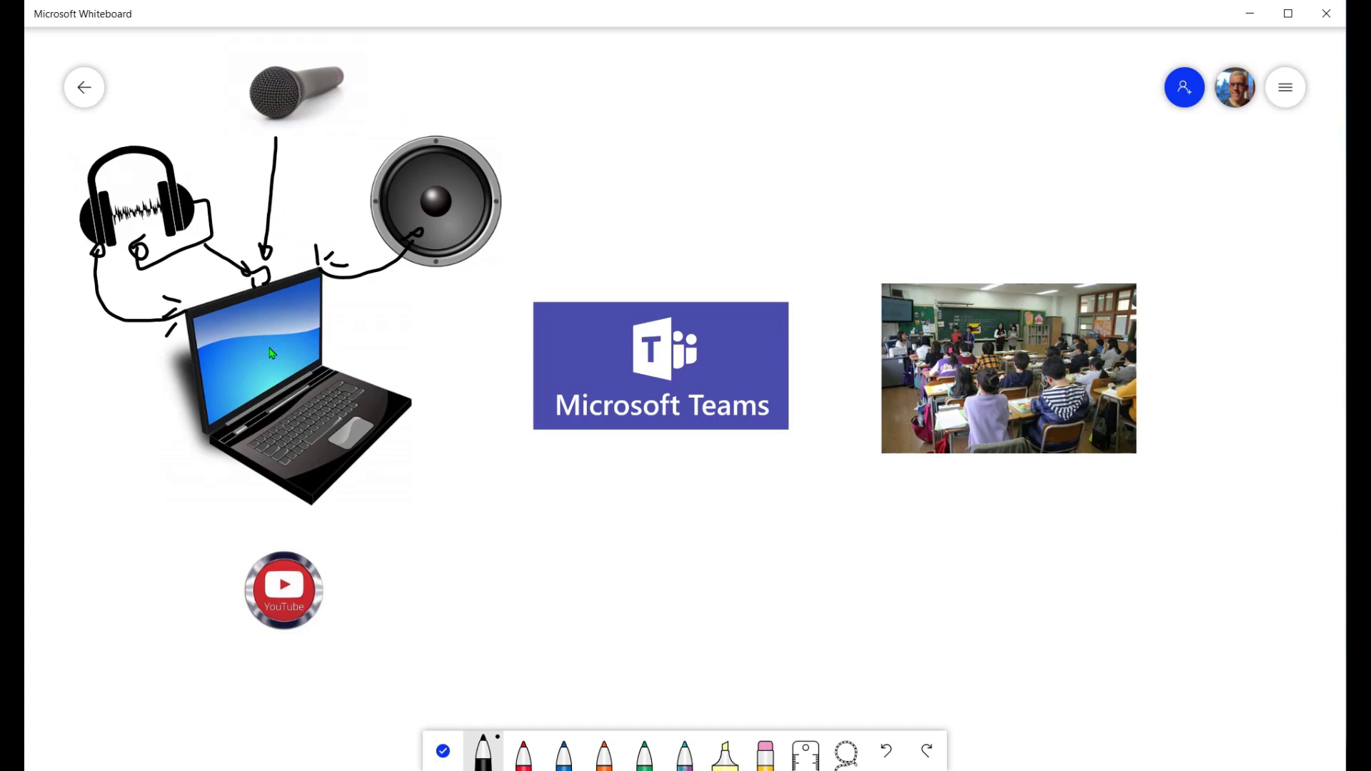
- In blue ink, link the YouTube icon to the laptop and sketch a text window on its screen
click(565, 757)
mouse_move(266, 555)
mouse_down()
mouse_move(235, 544)
mouse_move(200, 446)
mouse_move(245, 383)
mouse_up()
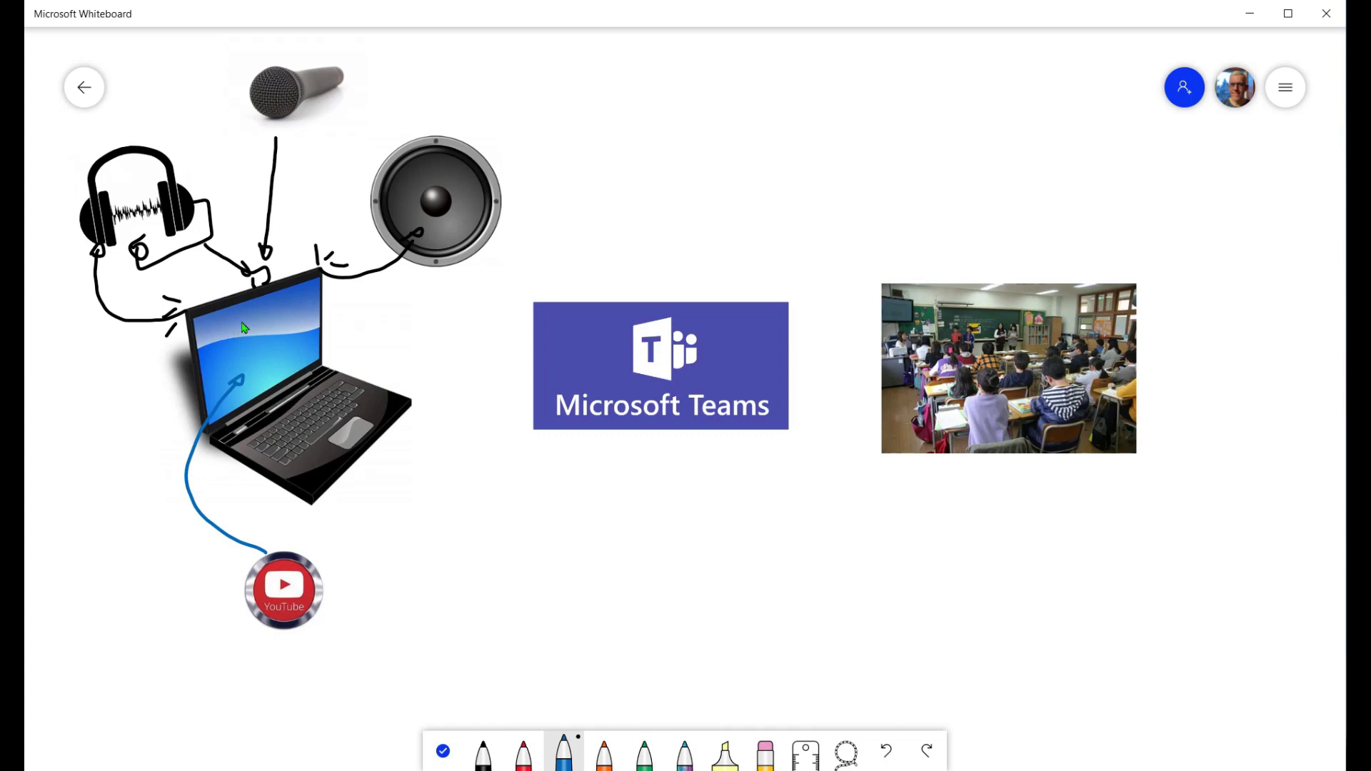
mouse_move(244, 323)
mouse_down()
mouse_move(257, 378)
mouse_move(317, 357)
mouse_move(305, 301)
mouse_move(240, 330)
mouse_up()
mouse_move(252, 322)
mouse_down()
mouse_move(283, 318)
mouse_move(284, 331)
mouse_up()
drag(269, 349, 282, 346)
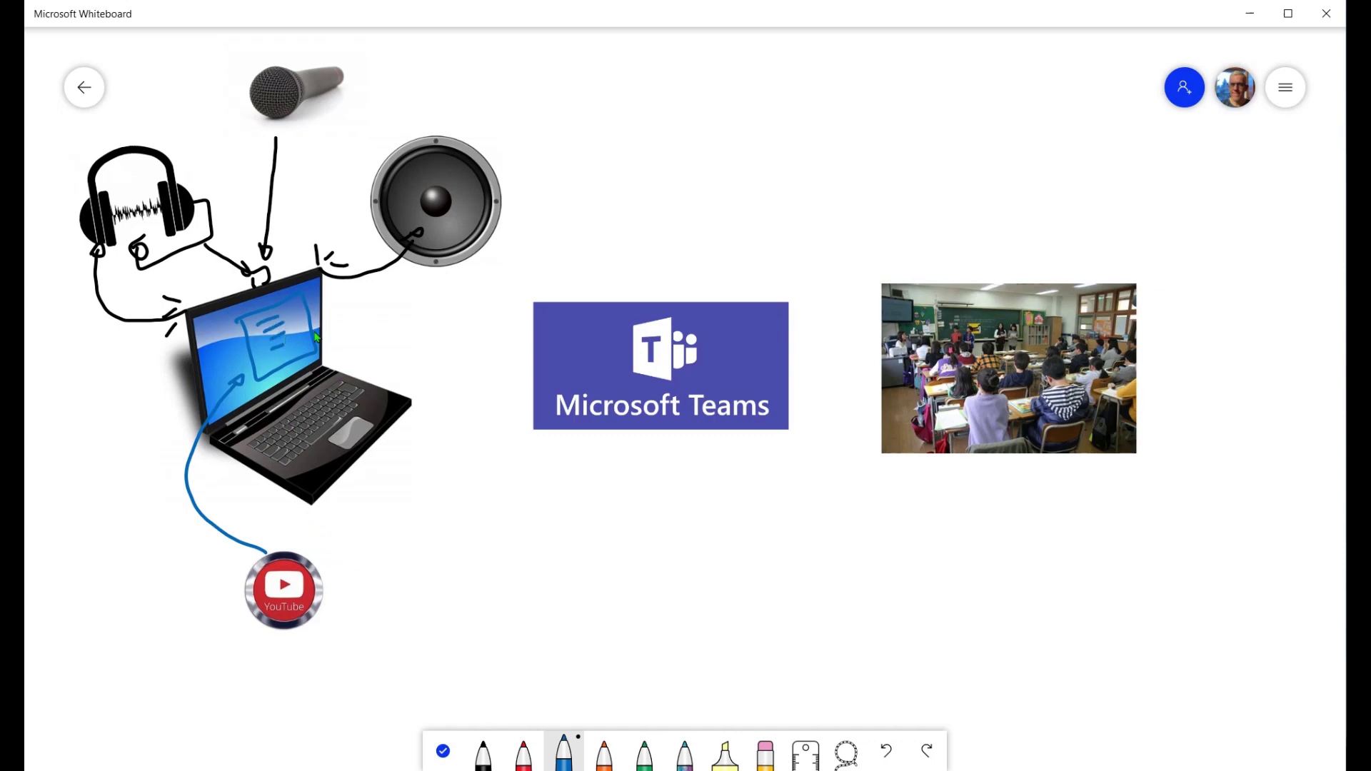
- Draw a blue arrow from the laptop to the Teams logo and label both links VIDEO
mouse_move(341, 343)
mouse_down()
mouse_move(514, 346)
mouse_move(512, 359)
mouse_up()
drag(425, 322, 483, 322)
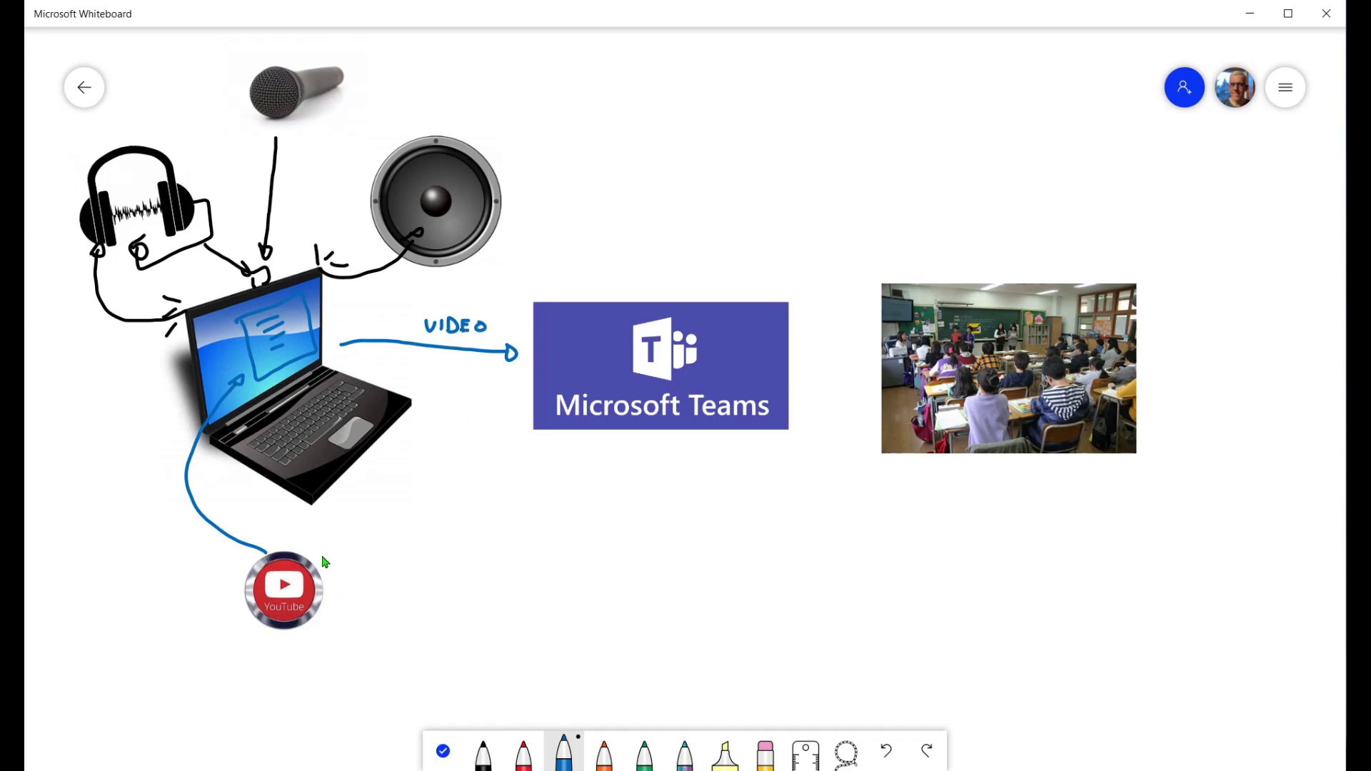
mouse_move(324, 549)
mouse_down()
mouse_move(378, 559)
mouse_move(387, 545)
mouse_up()
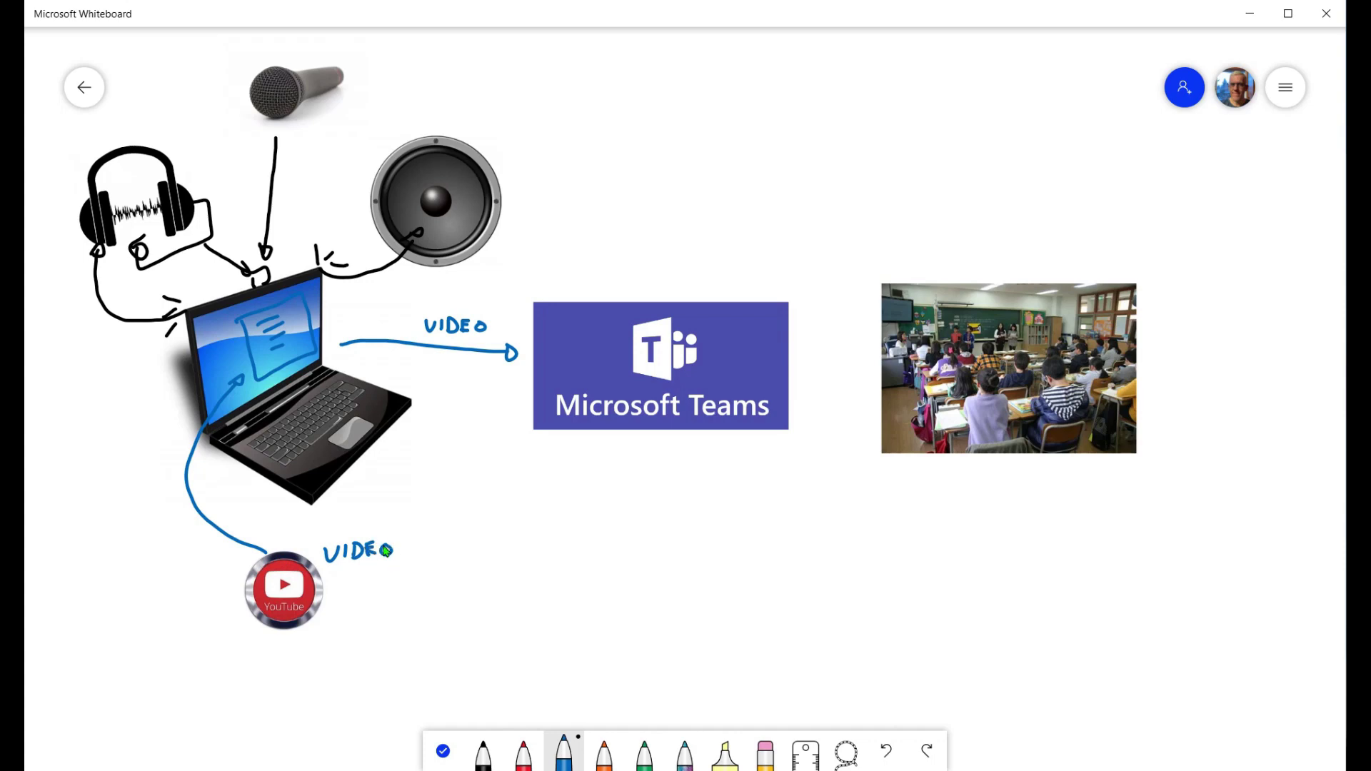
- In orange ink, write AUDIO under VIDEO by YouTube and SWITCH below the Teams logo
click(605, 753)
drag(335, 594, 363, 575)
mouse_move(368, 576)
mouse_down()
mouse_move(367, 592)
mouse_move(390, 591)
mouse_move(397, 572)
mouse_up()
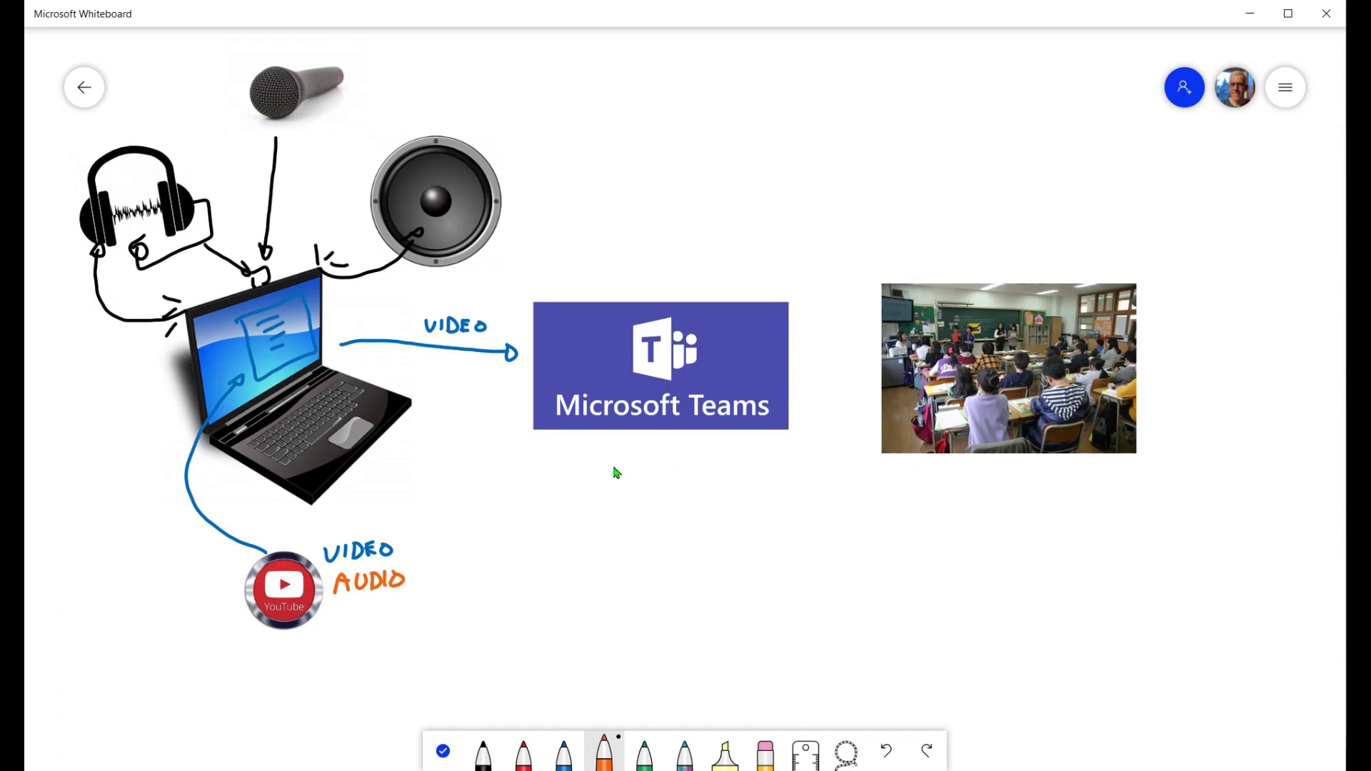
mouse_move(626, 484)
mouse_down()
mouse_move(617, 496)
mouse_move(654, 486)
mouse_move(671, 500)
mouse_up()
mouse_move(694, 486)
mouse_down()
mouse_move(688, 498)
mouse_move(707, 503)
mouse_up()
drag(665, 484, 677, 484)
- Draw an orange AUDIO-labelled arrow from laptop to Teams, then an arrow on to the classroom photo
drag(395, 374, 520, 385)
mouse_move(474, 425)
mouse_down()
mouse_move(481, 404)
mouse_move(489, 424)
mouse_up()
mouse_move(476, 416)
mouse_down()
mouse_move(508, 406)
mouse_move(514, 424)
mouse_up()
drag(514, 405, 540, 409)
mouse_move(789, 372)
mouse_down()
mouse_move(877, 379)
mouse_move(868, 370)
mouse_up()
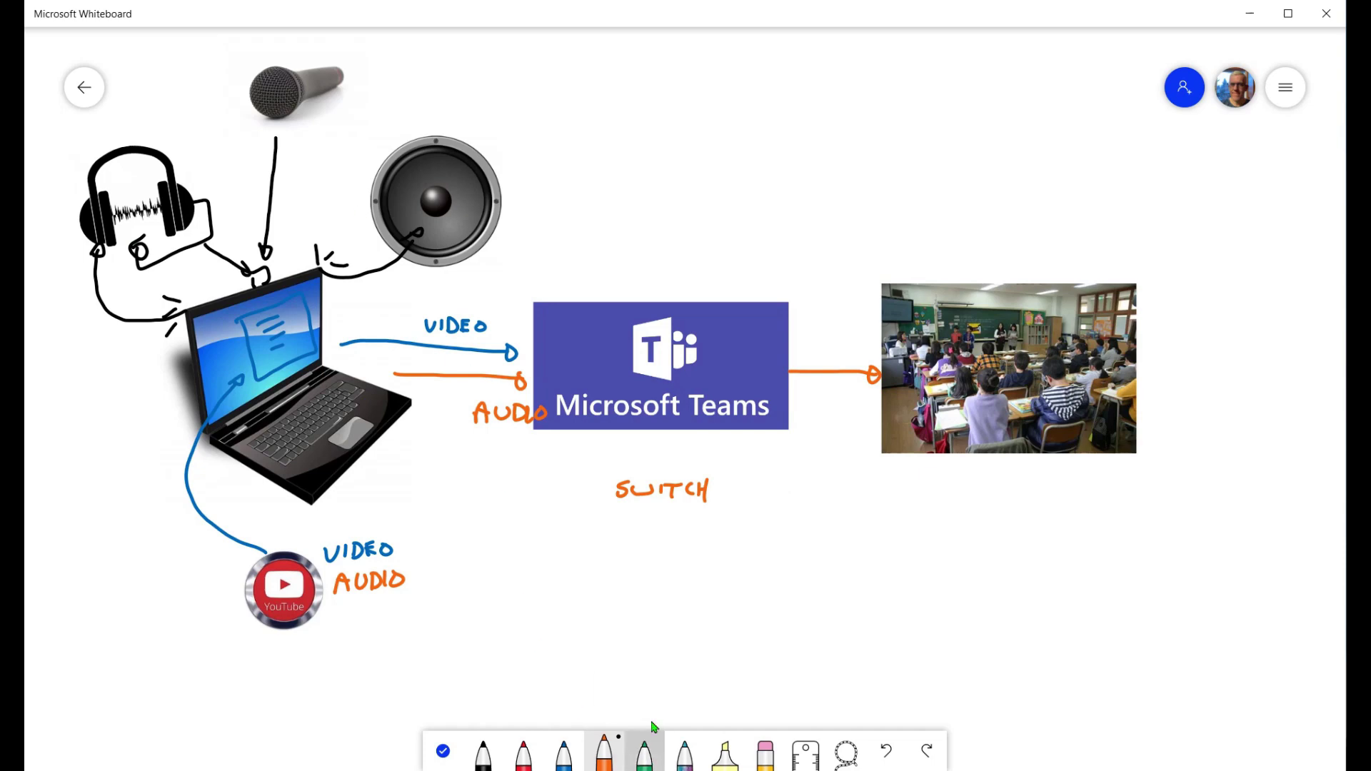
- In green ink, write a second SWITCH and circle the headphone earcup and speaker cone
click(645, 750)
mouse_move(629, 511)
mouse_down()
mouse_move(618, 529)
mouse_move(686, 532)
mouse_move(698, 518)
mouse_move(707, 532)
mouse_up()
drag(707, 521, 716, 520)
drag(716, 507, 716, 533)
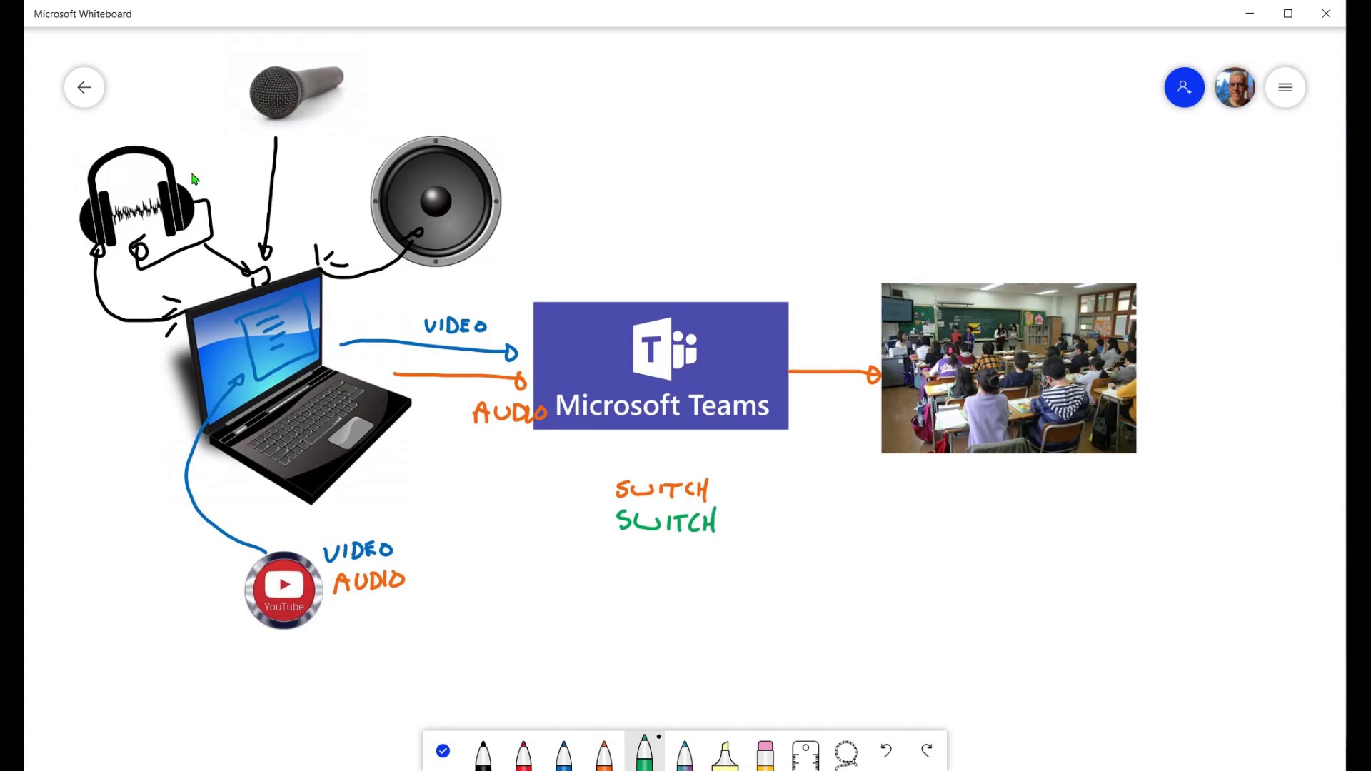
mouse_move(194, 179)
mouse_down()
mouse_move(160, 217)
mouse_move(203, 182)
mouse_up()
mouse_move(436, 167)
mouse_down()
mouse_move(400, 207)
mouse_move(439, 170)
mouse_up()
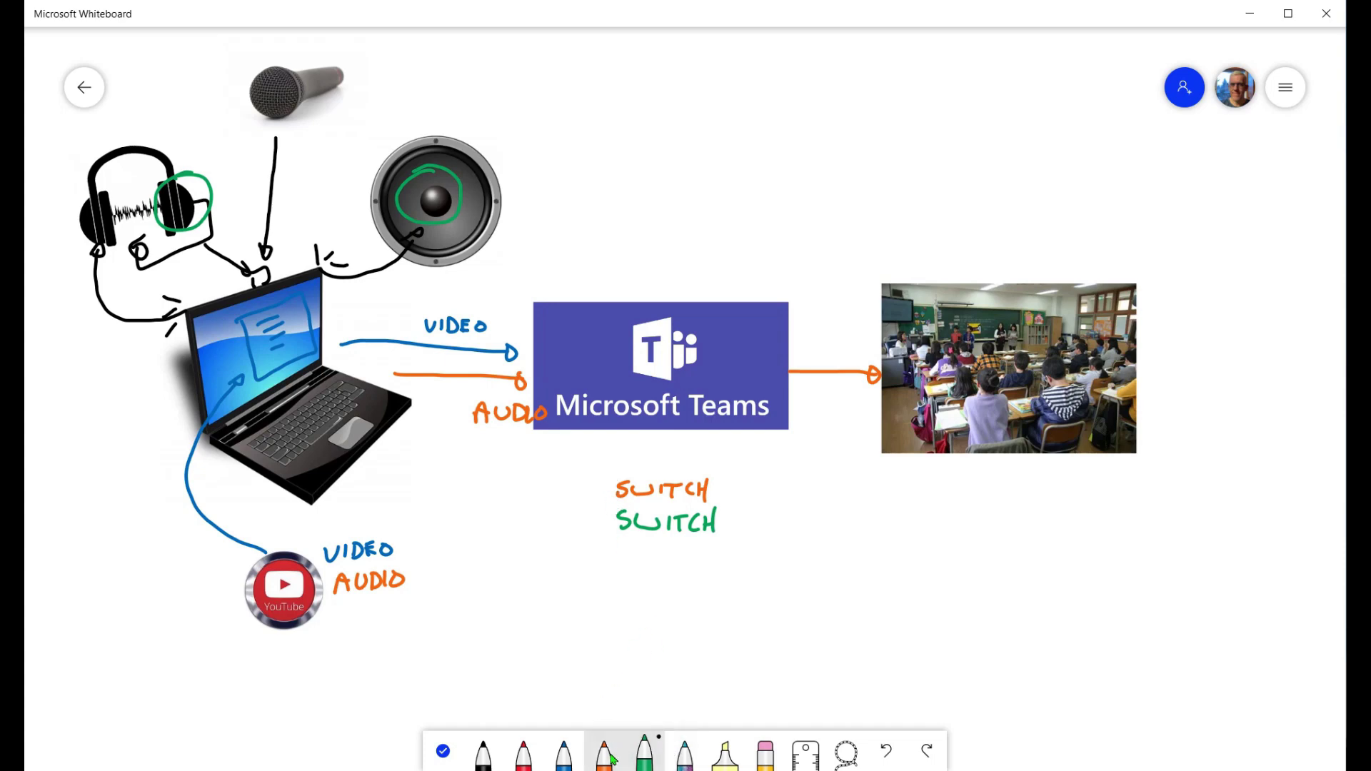
- Draw a blue bracket joining both SWITCH words and a short mark below the classroom arrow
click(564, 753)
mouse_move(618, 470)
mouse_down()
mouse_move(603, 473)
mouse_move(620, 537)
mouse_up()
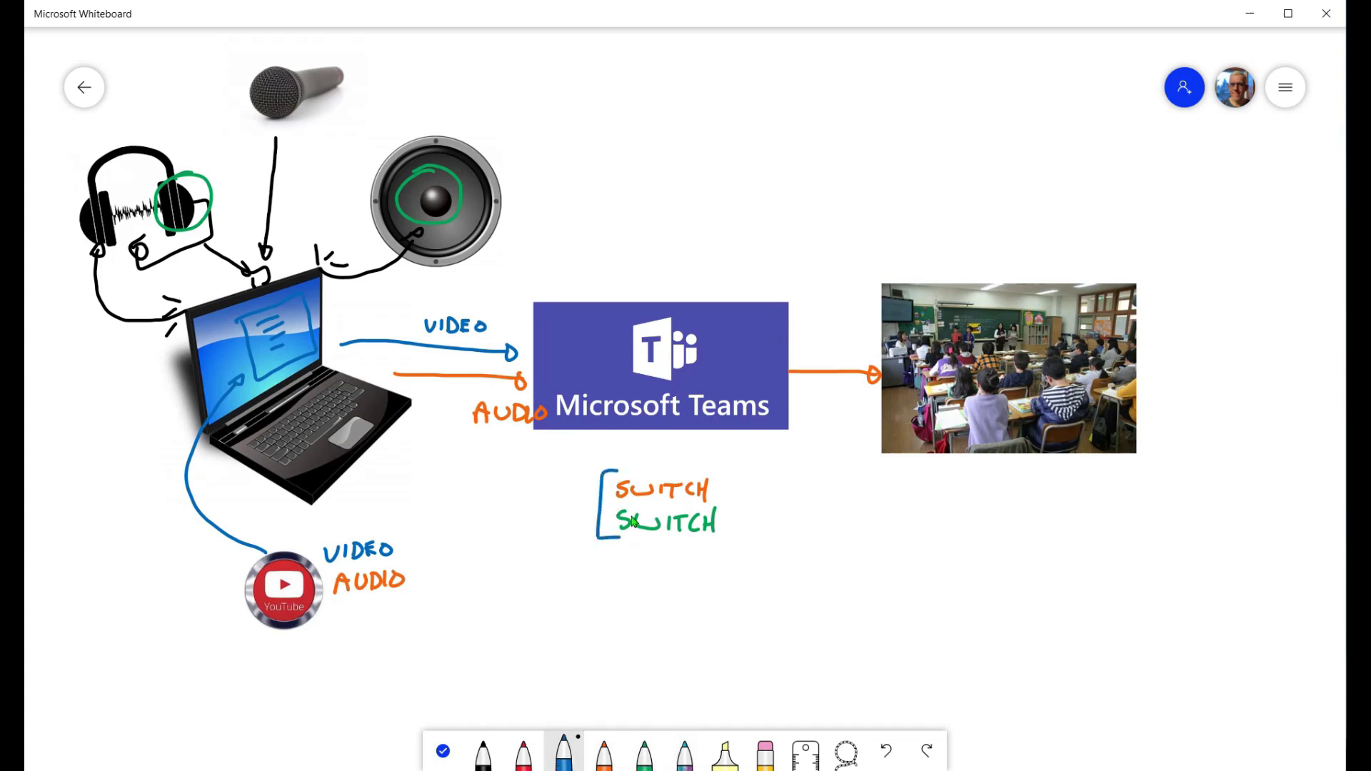
drag(833, 392, 848, 396)
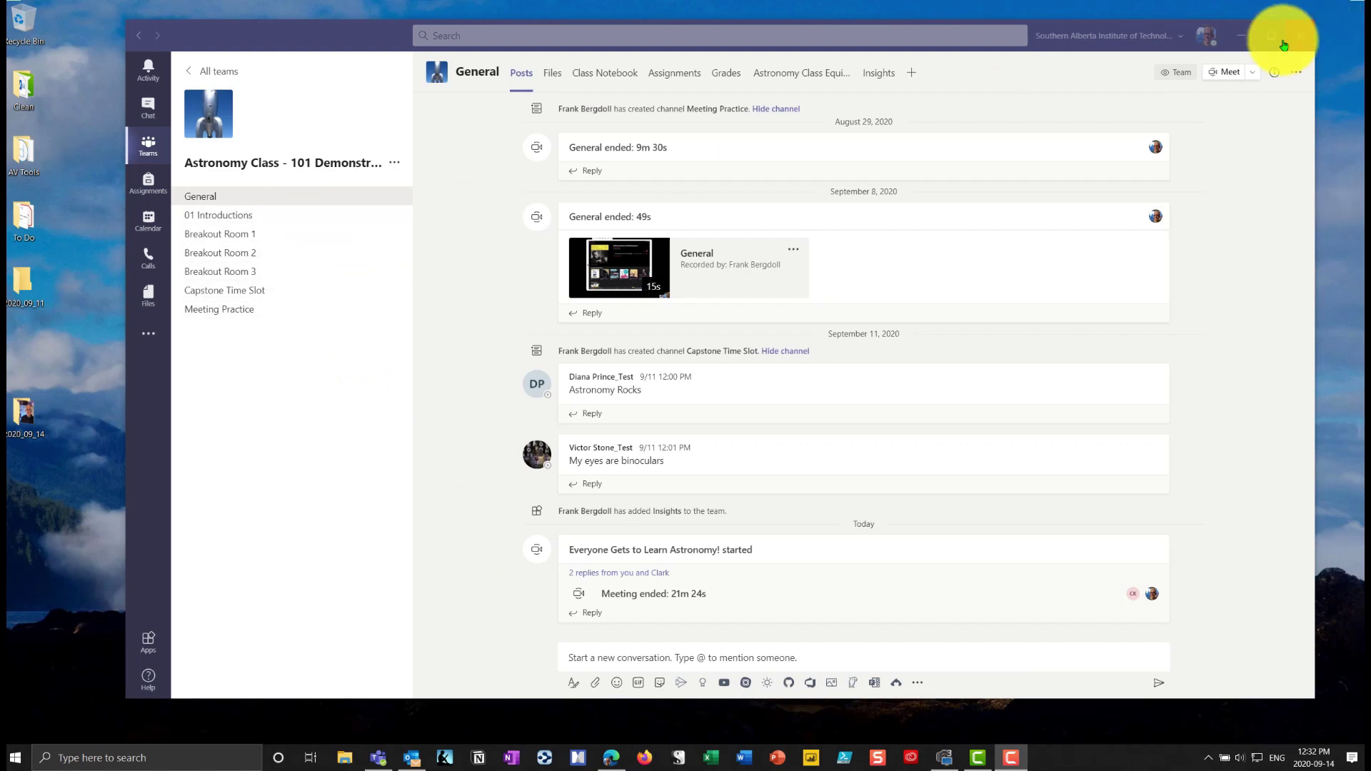
- Start a General channel meeting titled 'Audio Demo' and join it
click(1224, 72)
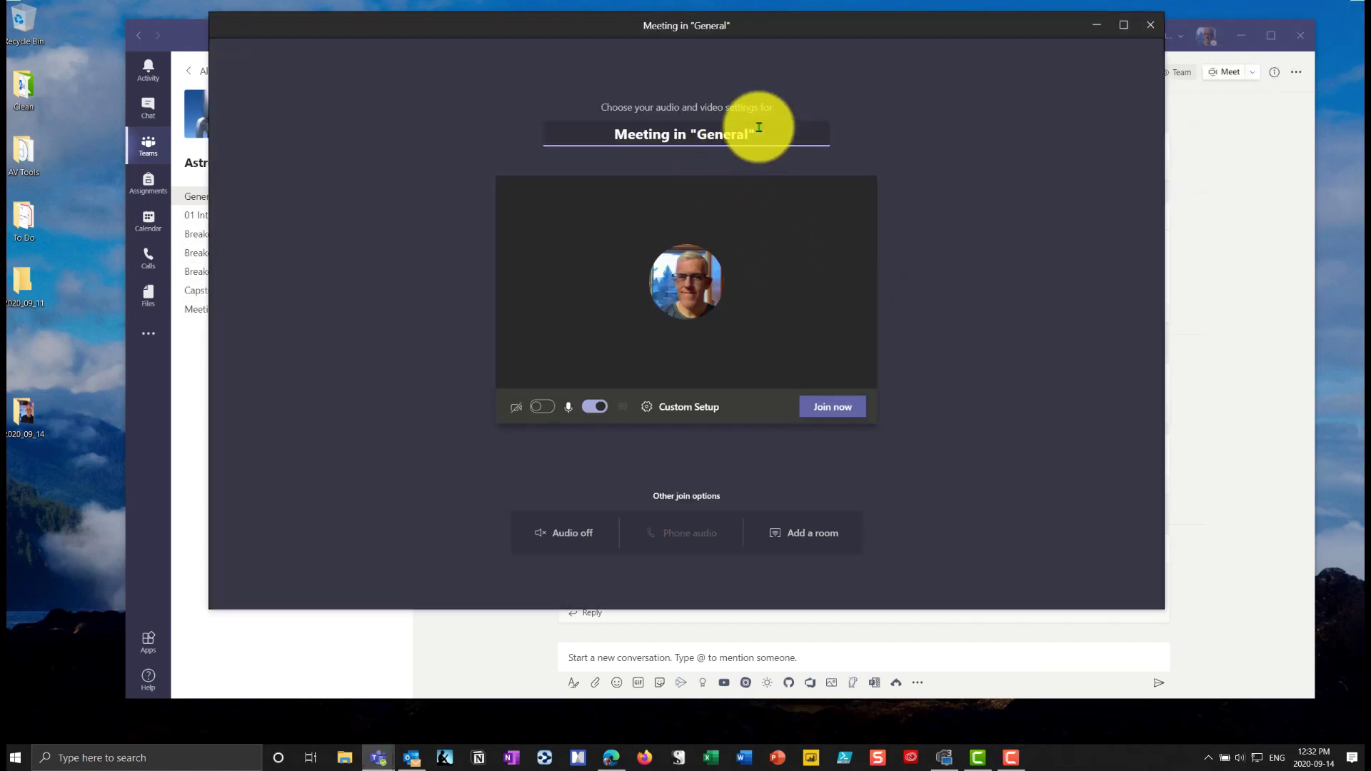
drag(759, 125, 506, 129)
text(Au)
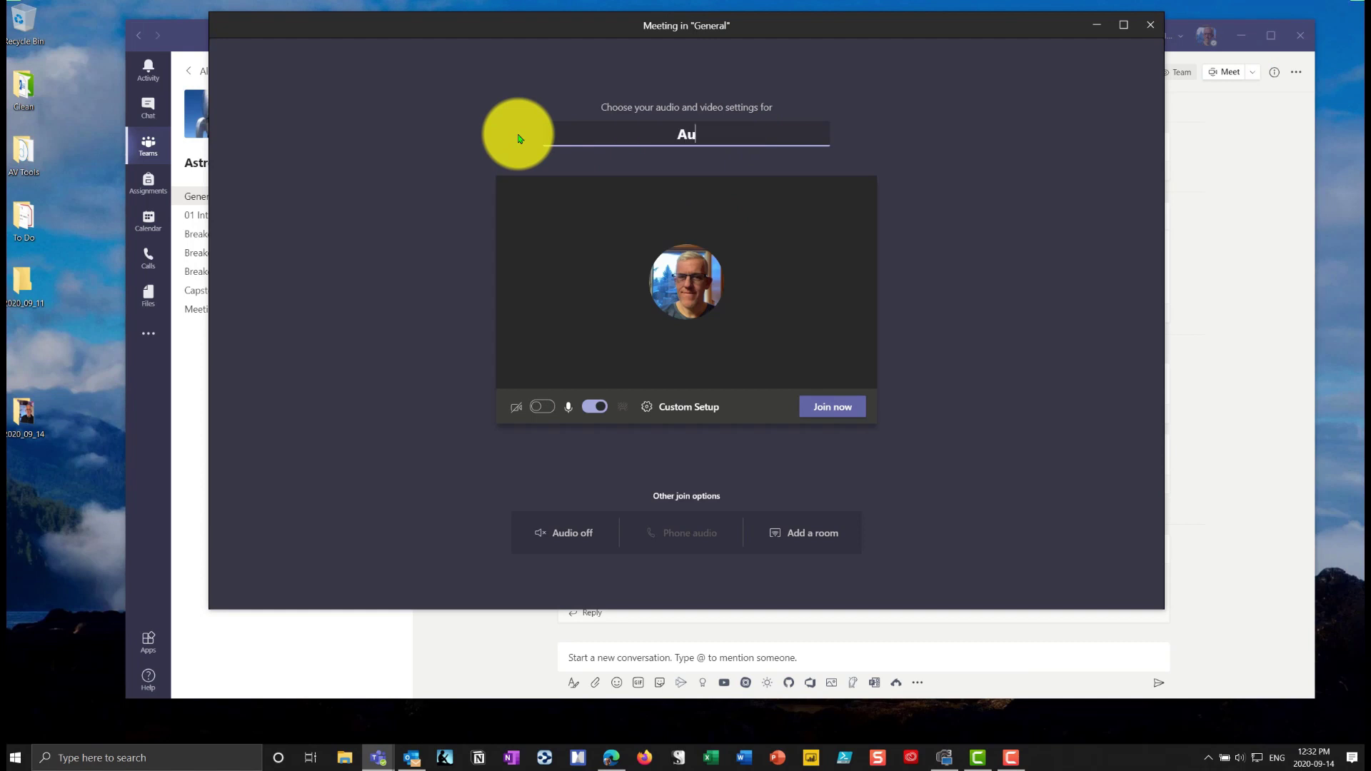
text(dio Demo)
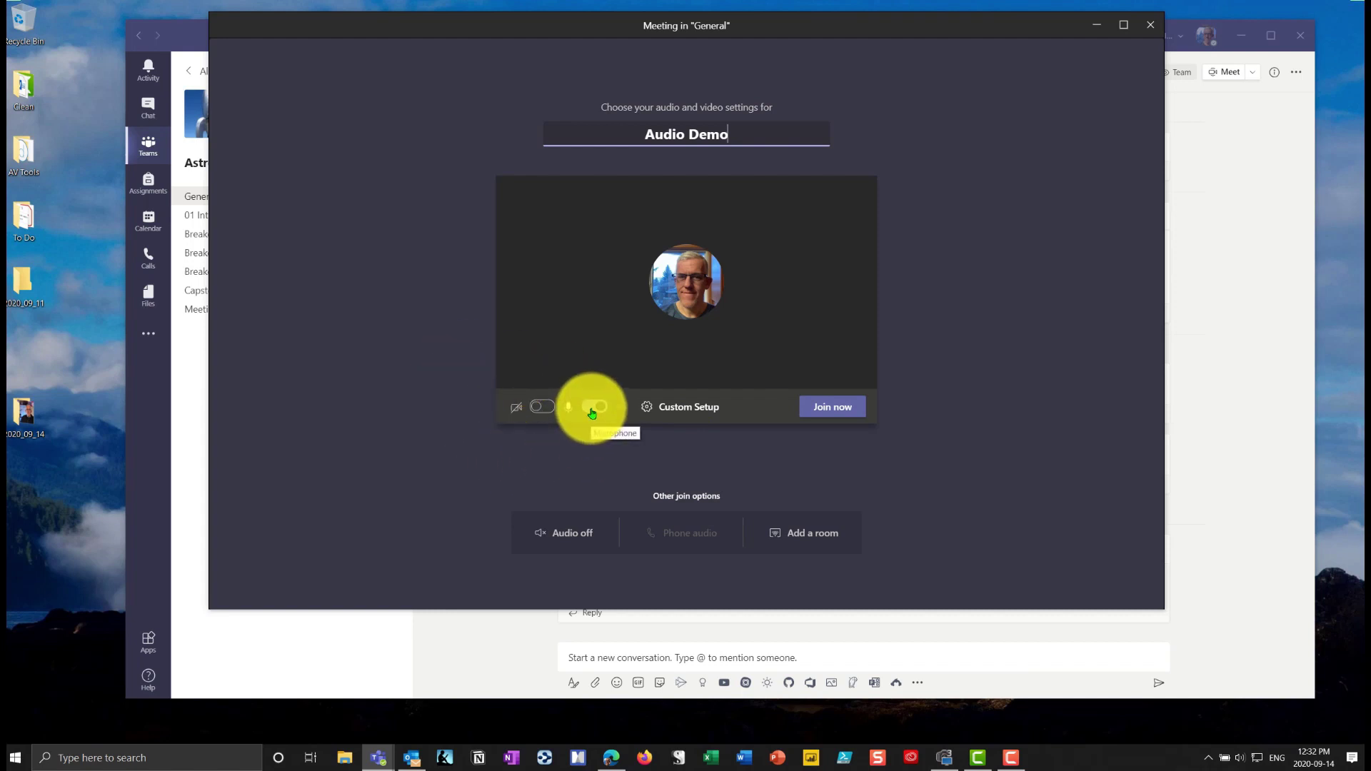
mouse_move(644, 407)
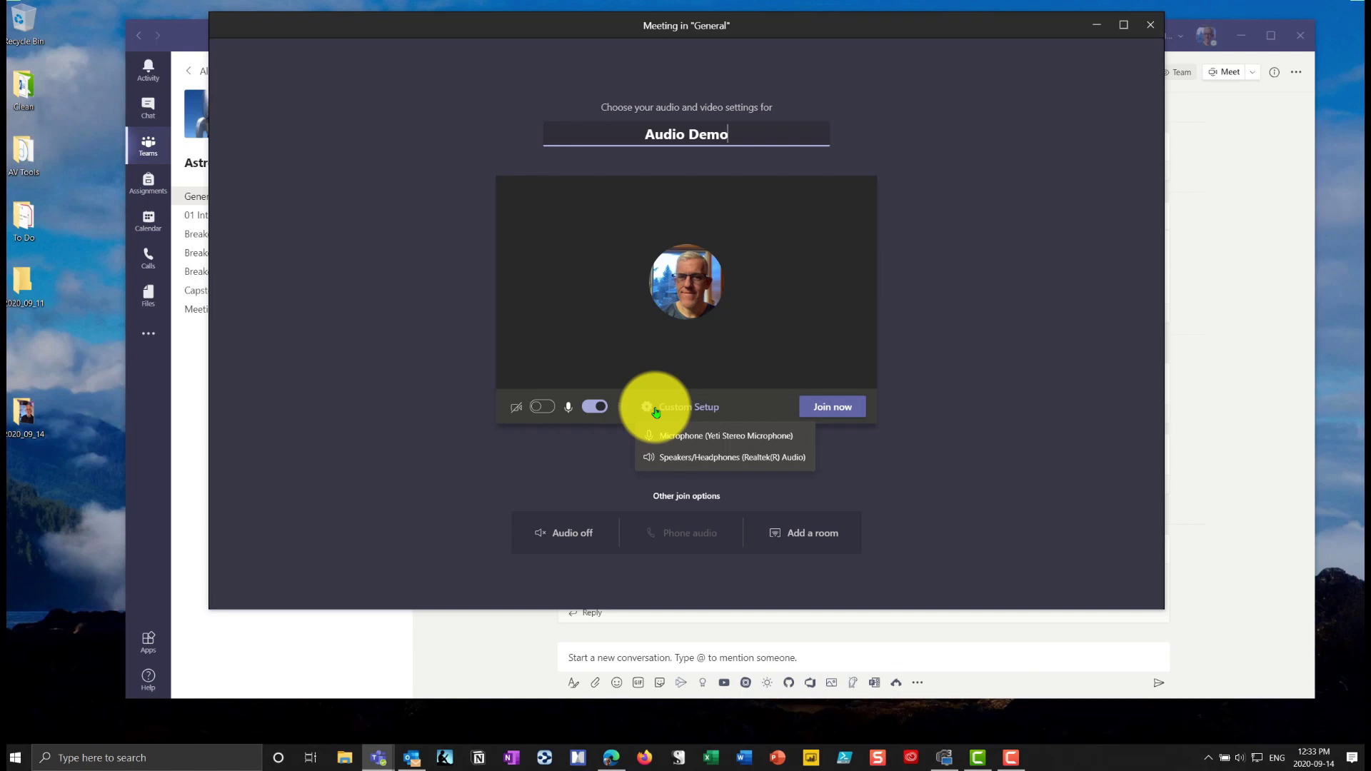
click(819, 408)
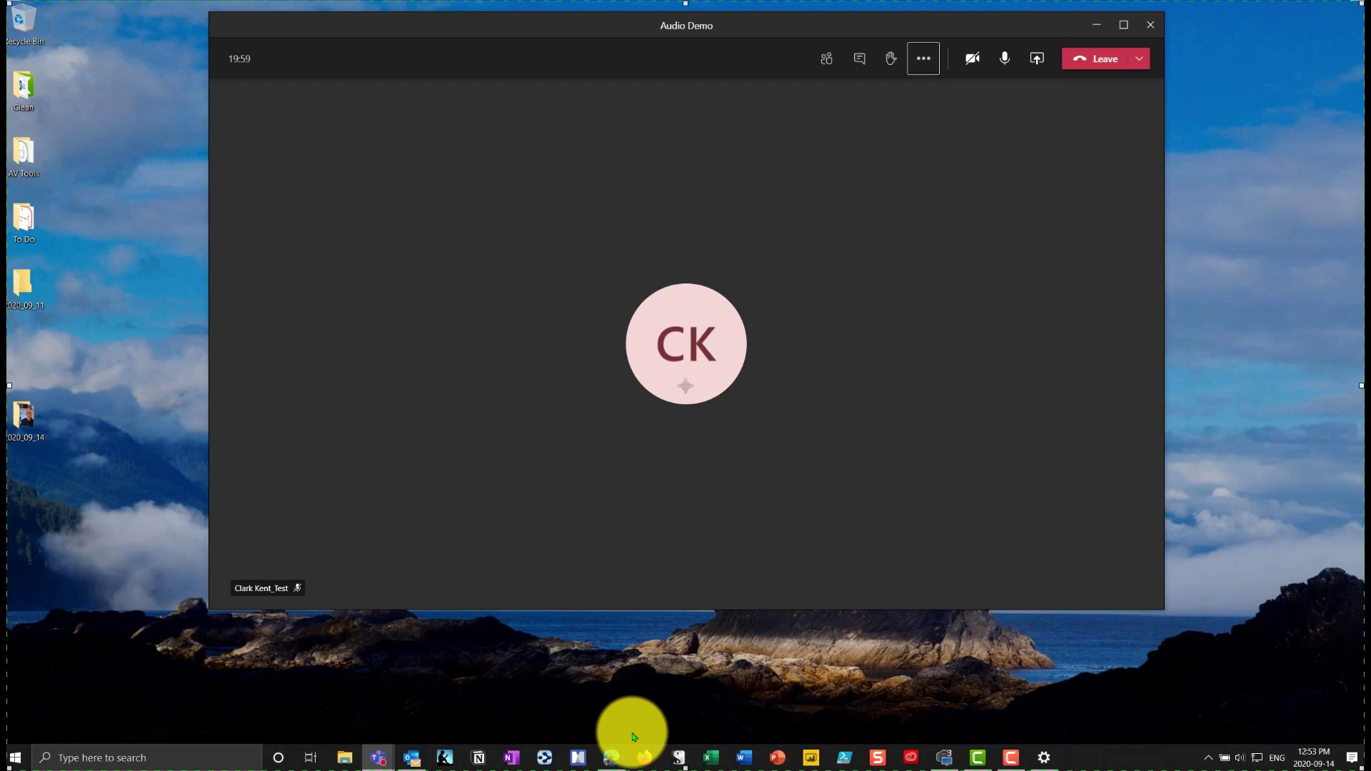
- Bring up the YouTube Edge window, pause the video at 0:06, and minimize the browser
click(611, 755)
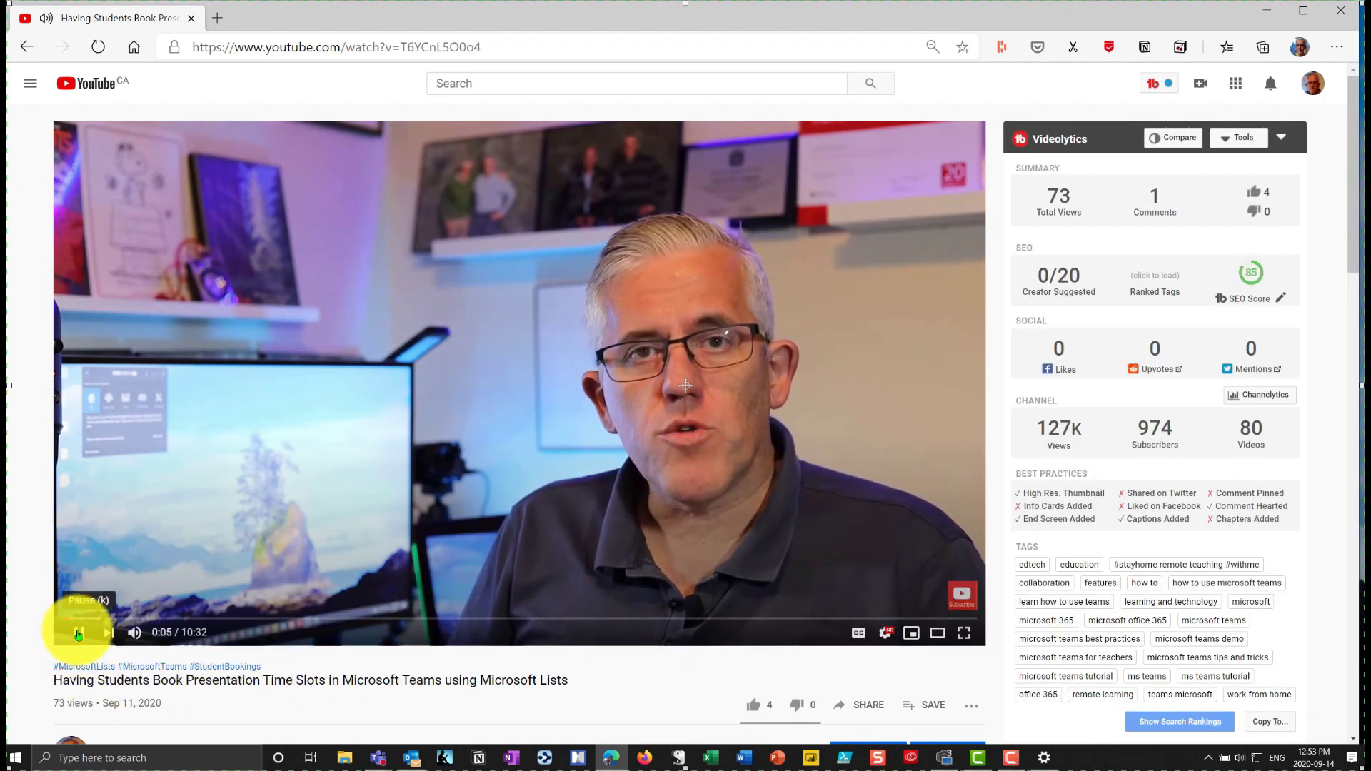
click(79, 634)
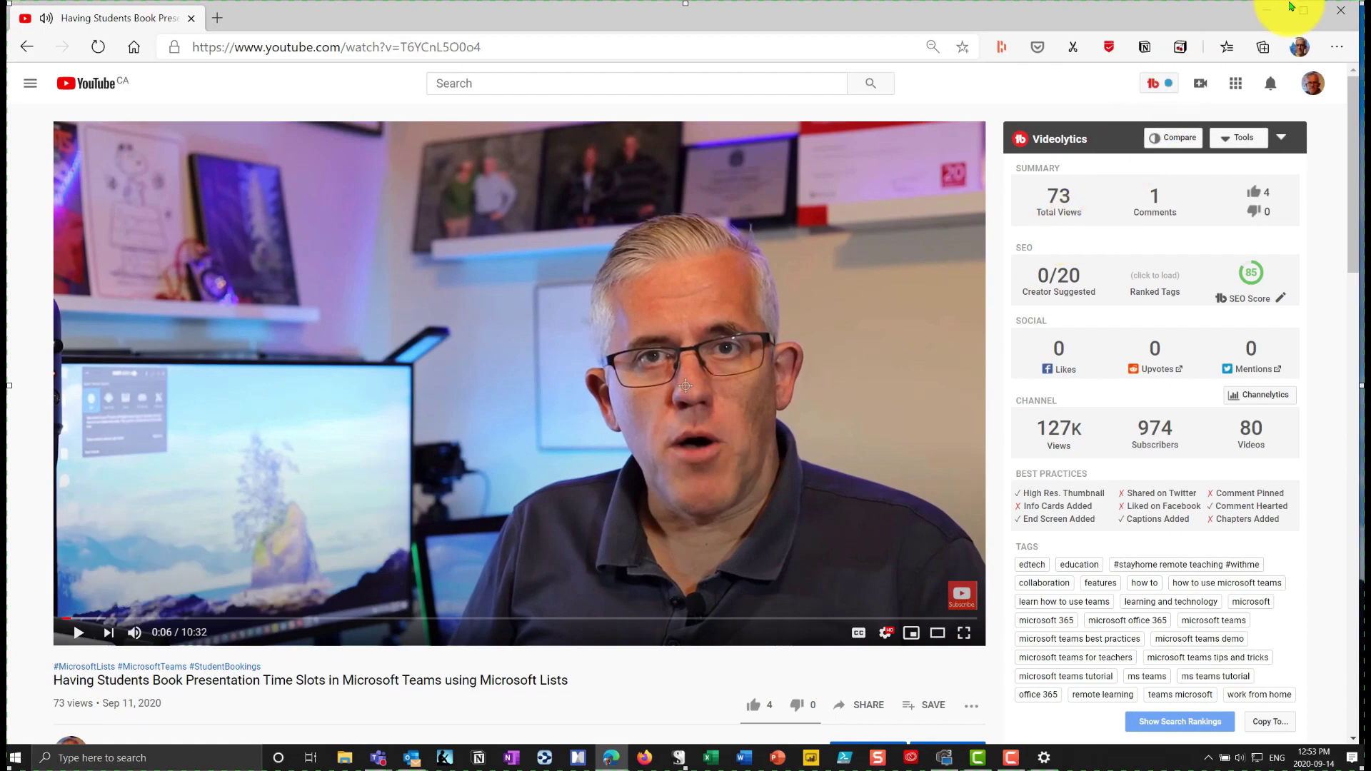
click(1271, 16)
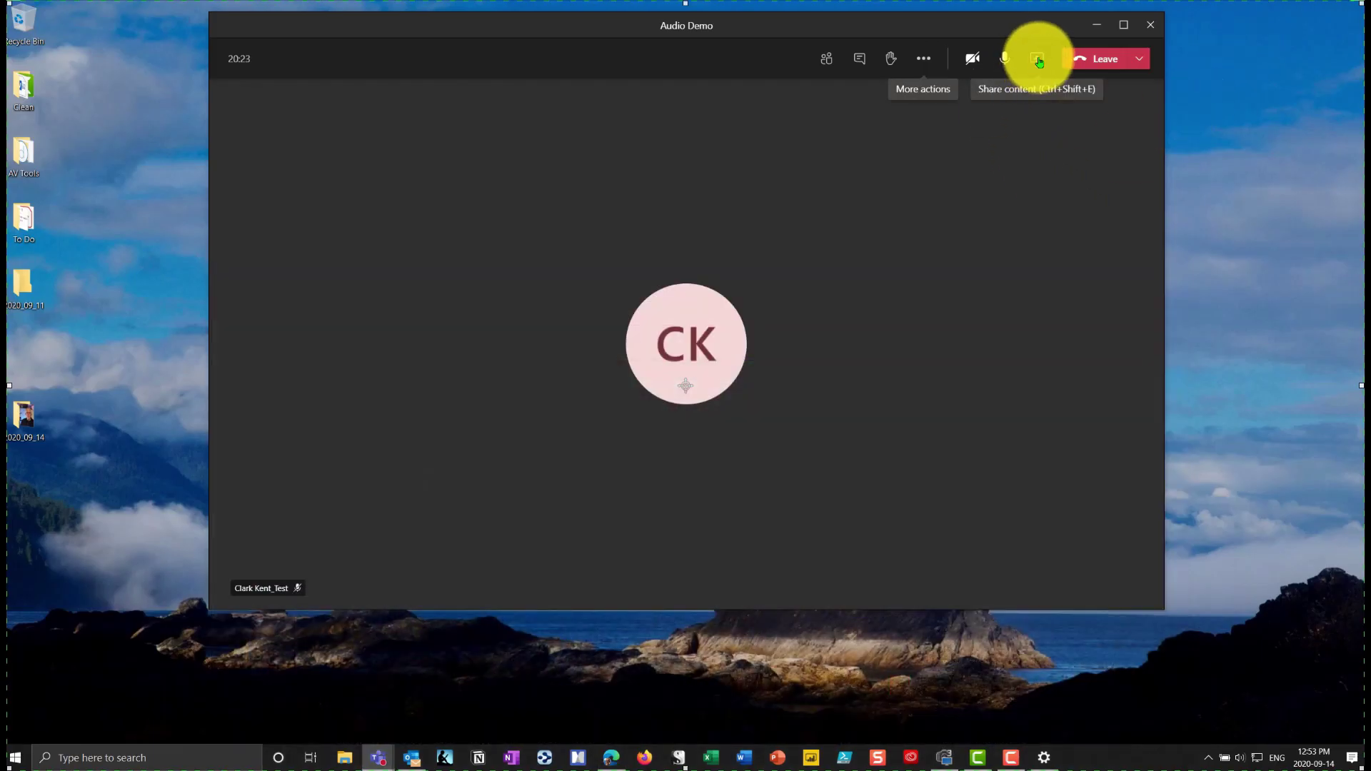
- Share the YouTube Edge window in the meeting with Include computer sound turned on
click(1039, 61)
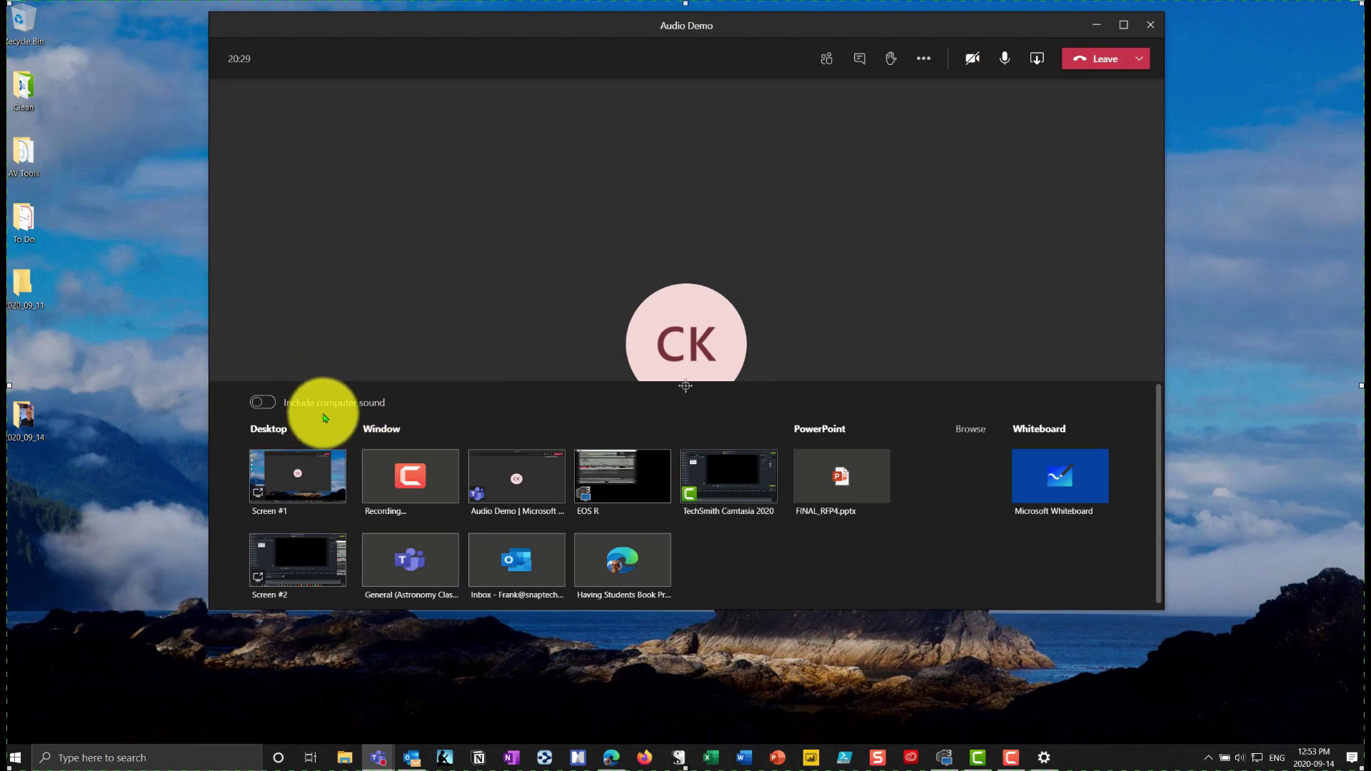
click(264, 403)
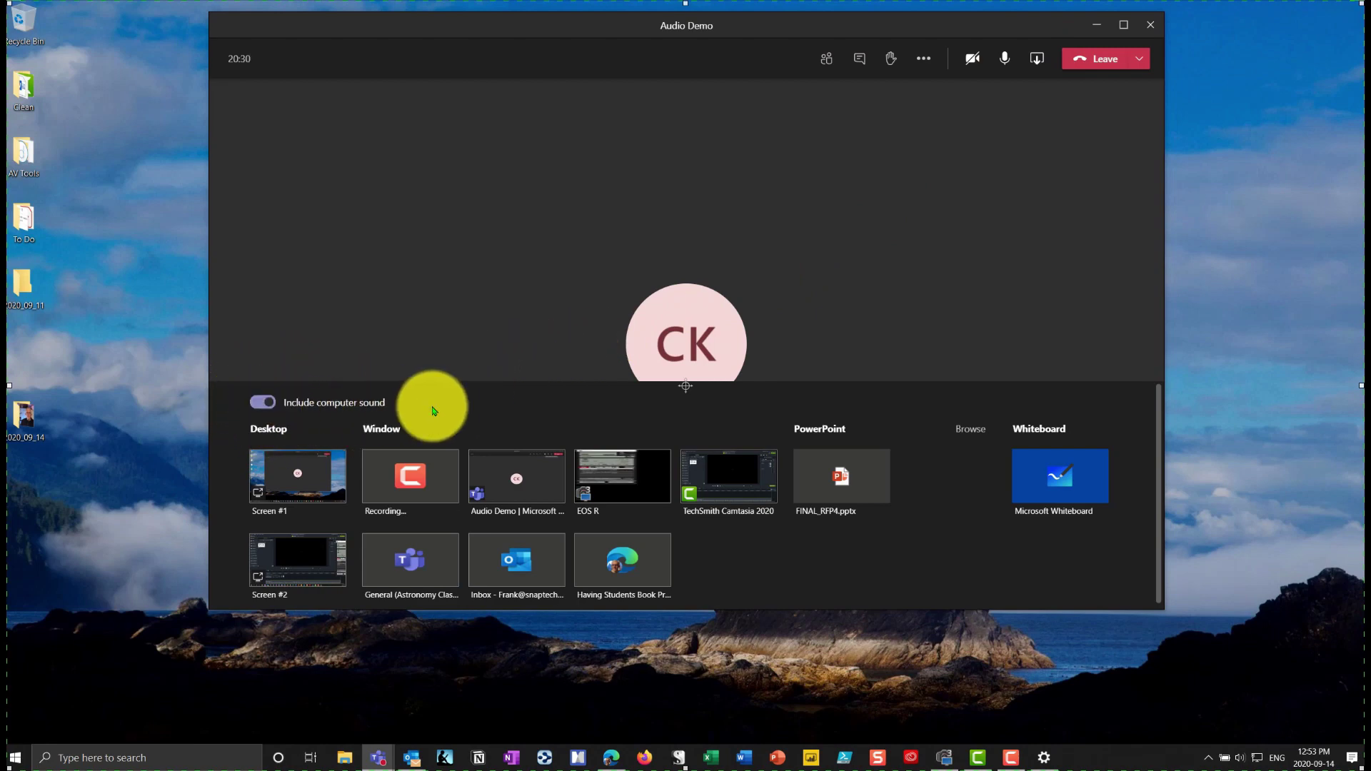
click(613, 556)
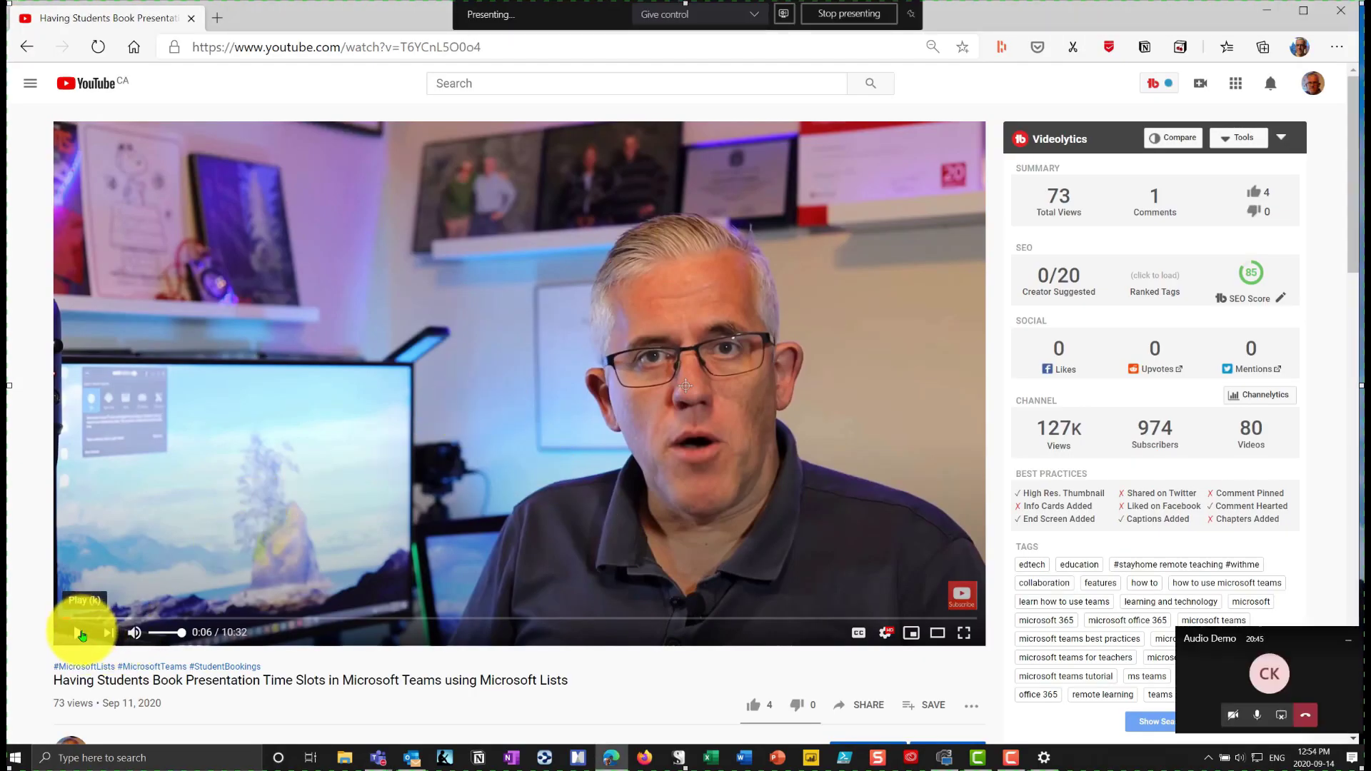
- Resume the YouTube video and expand the Teams meeting back to its full window
click(78, 635)
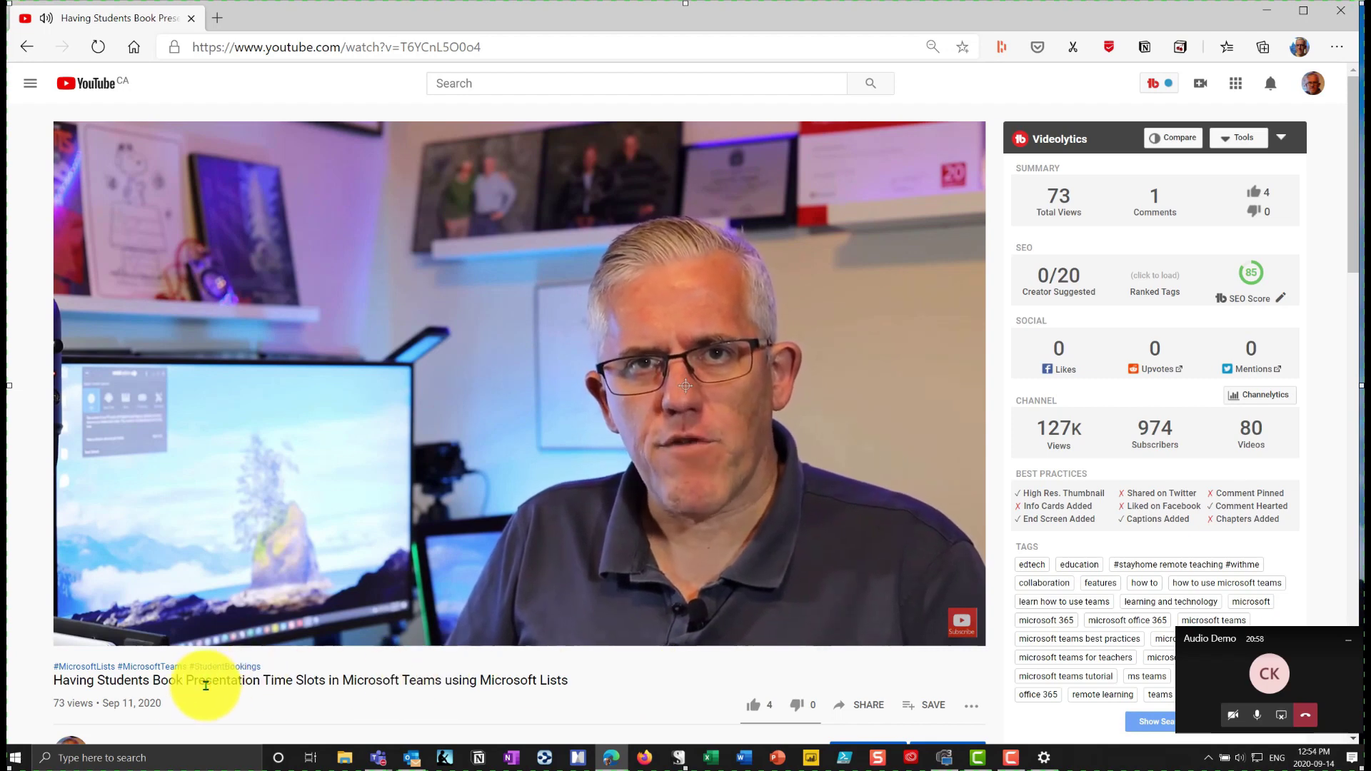
click(1182, 707)
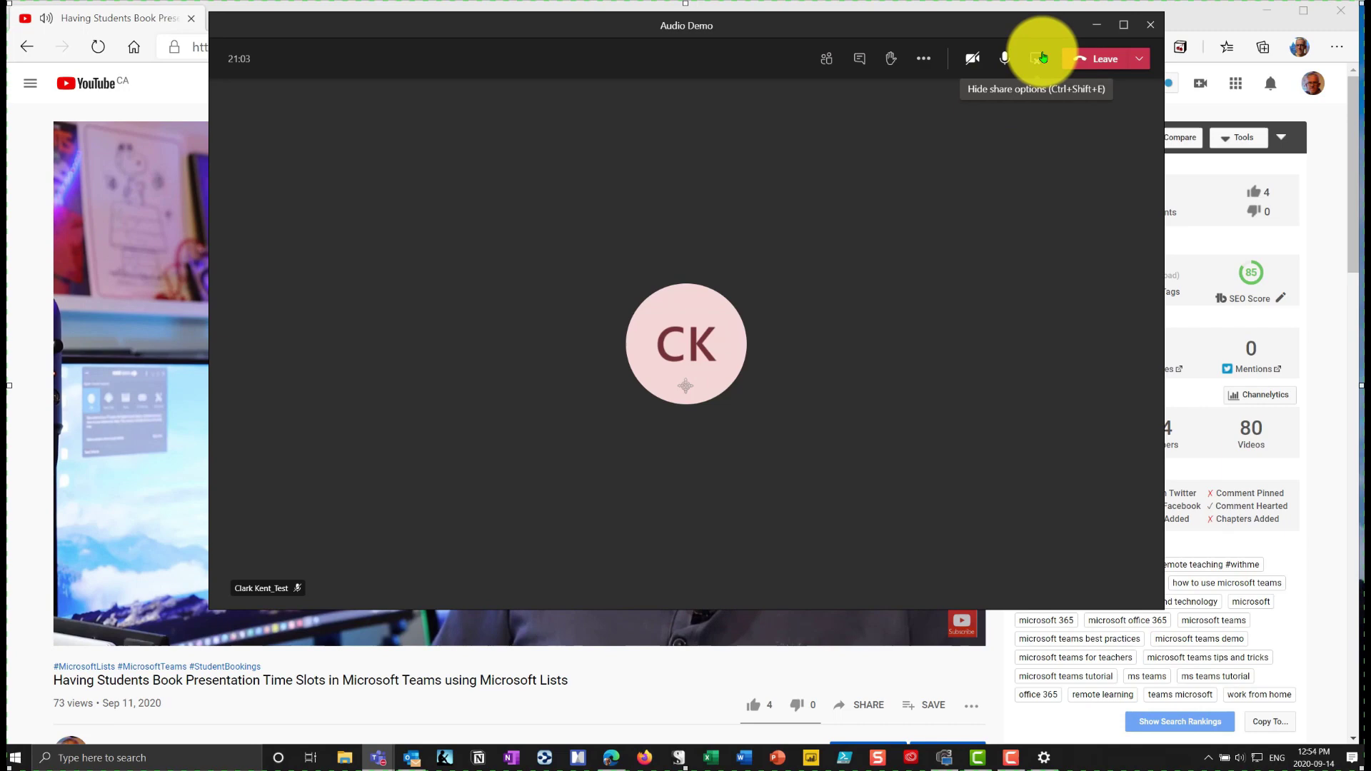
- Reopen the share options and toggle Include computer sound on, off, then on again
click(1041, 59)
click(1038, 60)
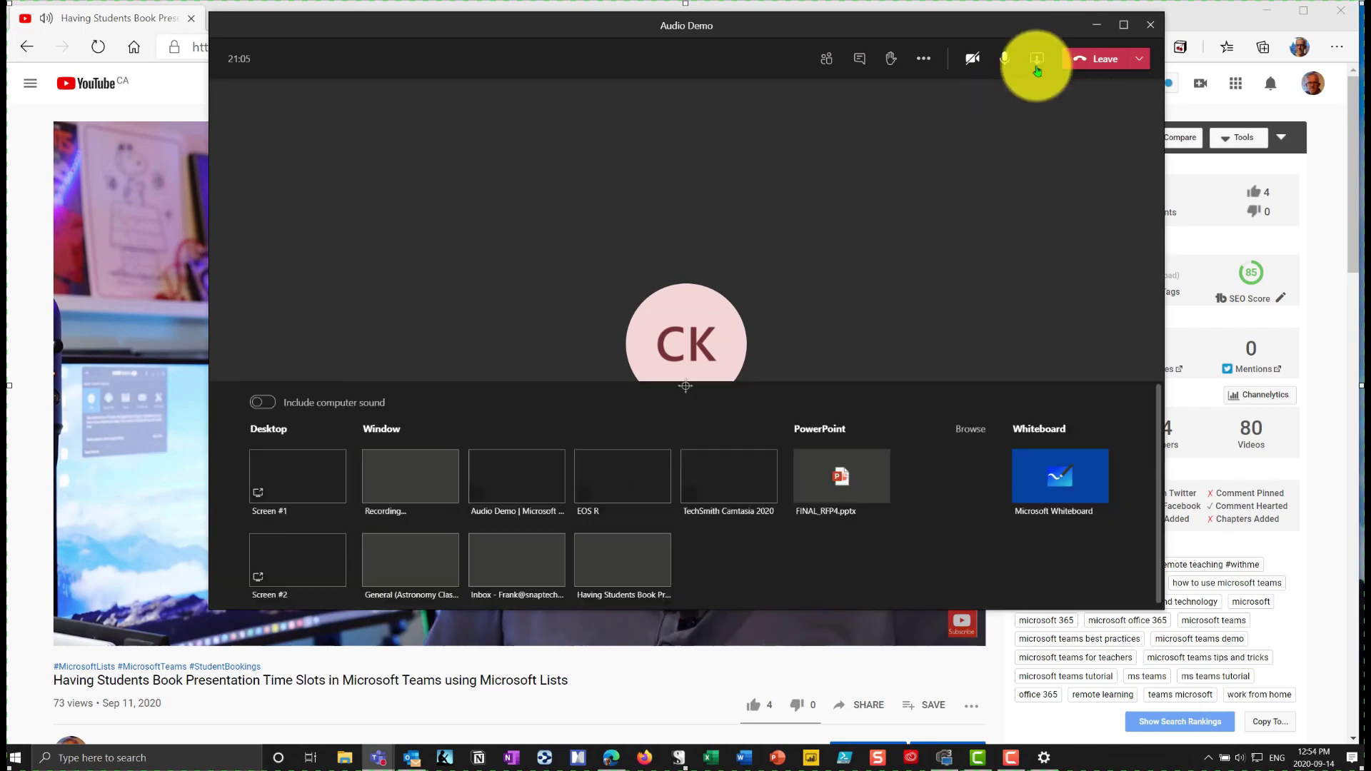
click(270, 408)
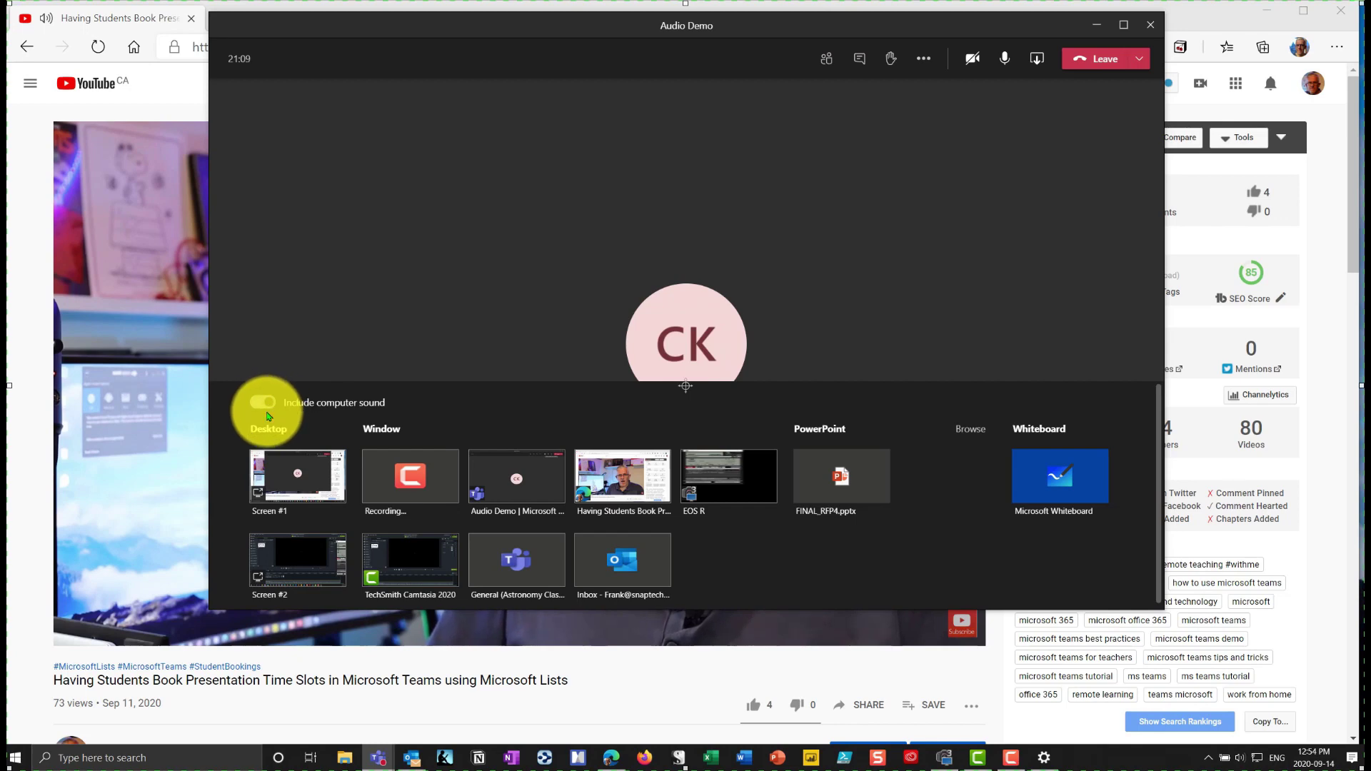
click(263, 406)
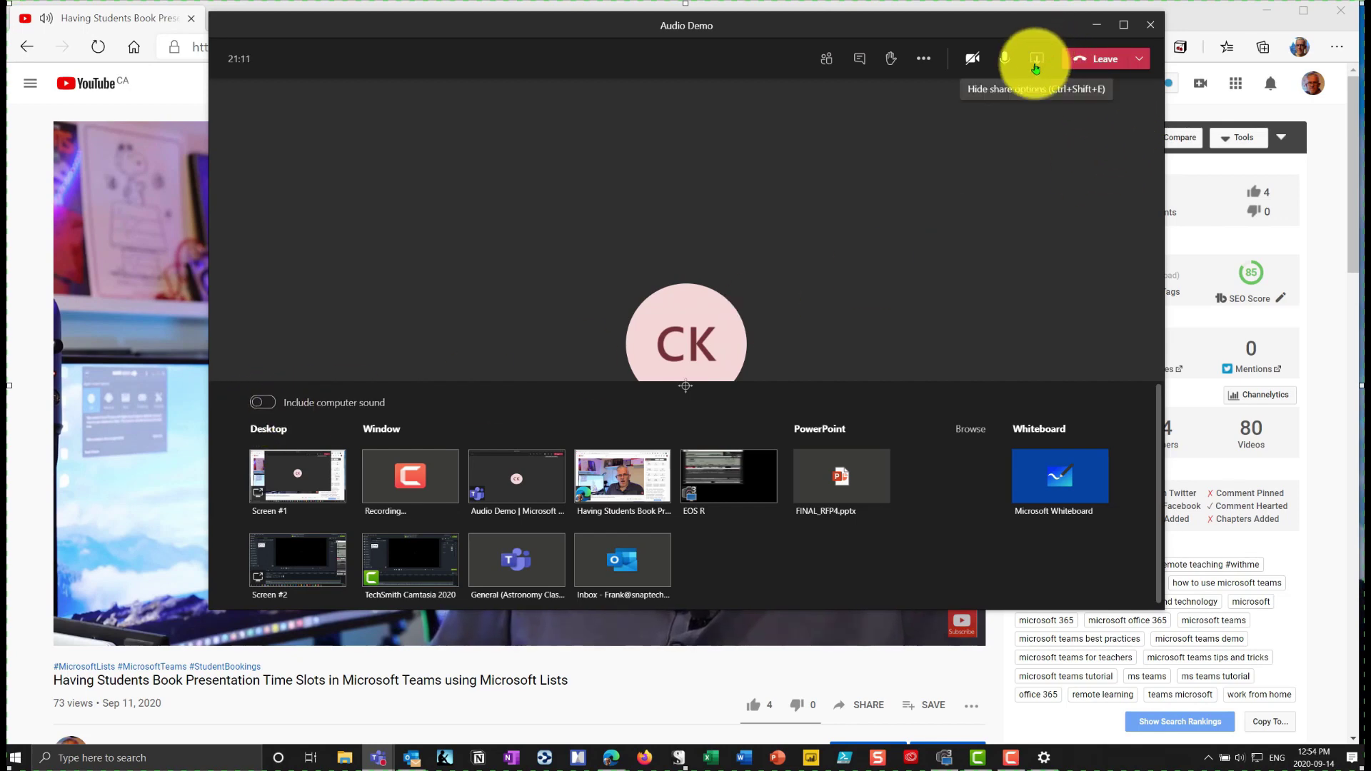
click(271, 405)
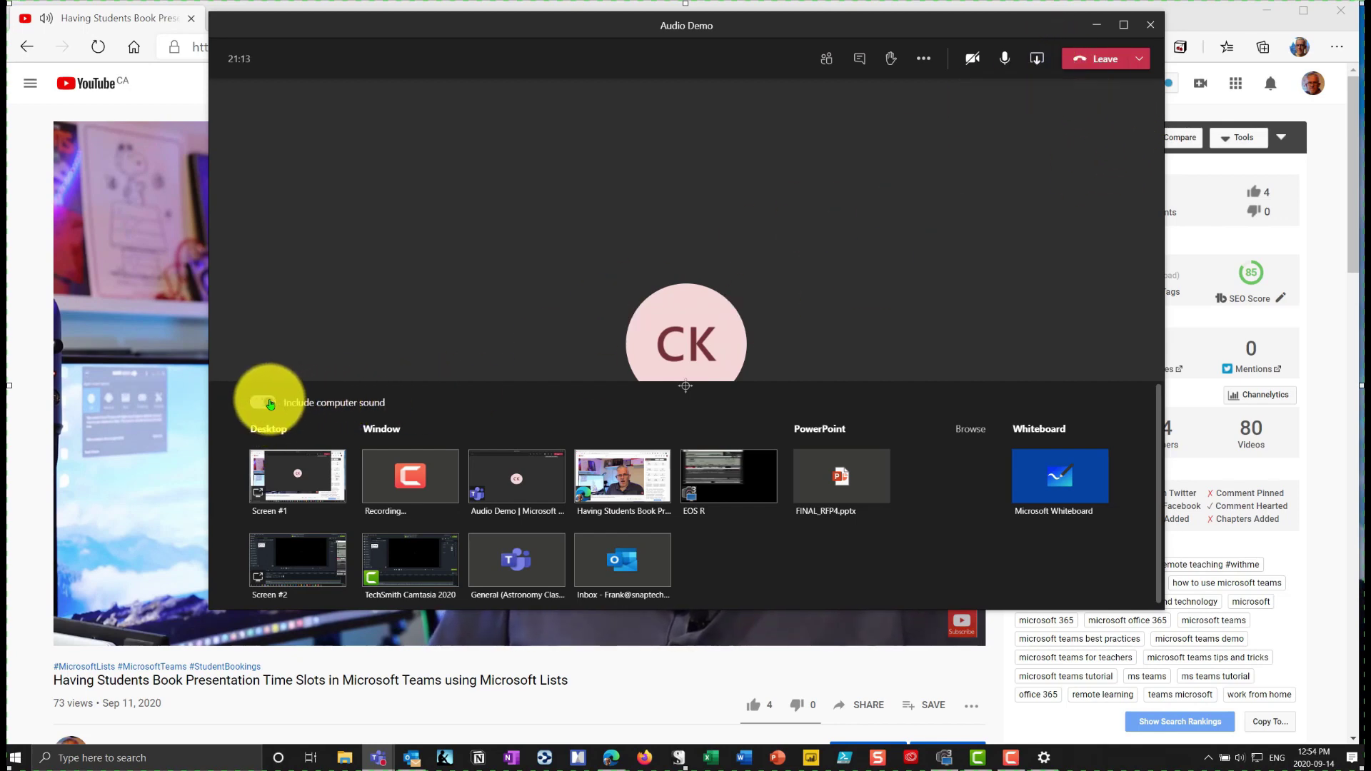